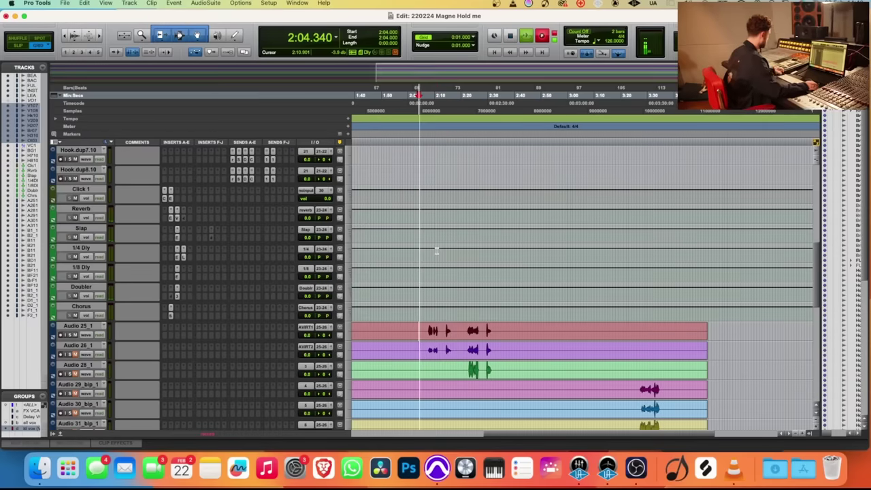
Follow the backing vocal take being recorded on the BG_1 track in a closer timeline view.
scroll(444, 258, up, 6)
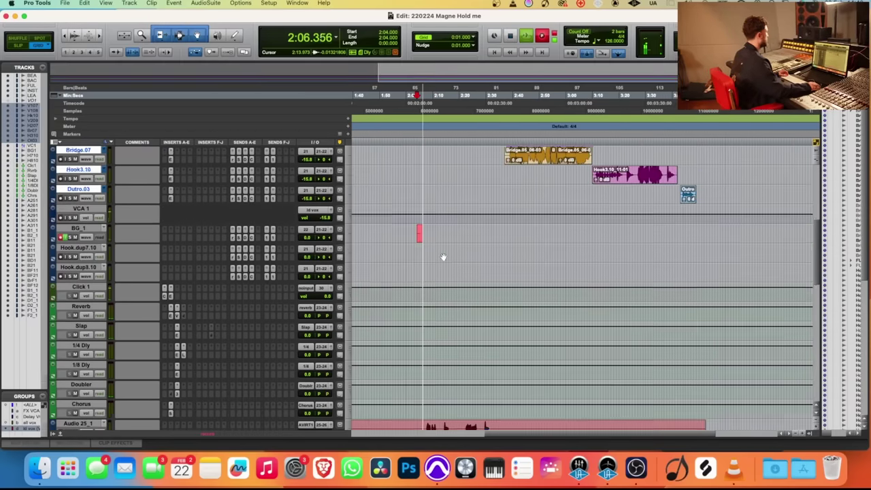
scroll(448, 262, down, 3)
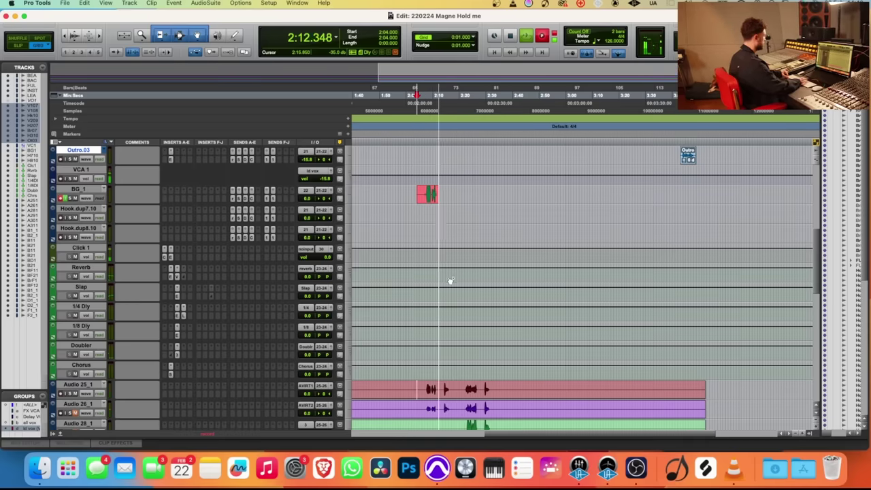
key(super+bracketright)
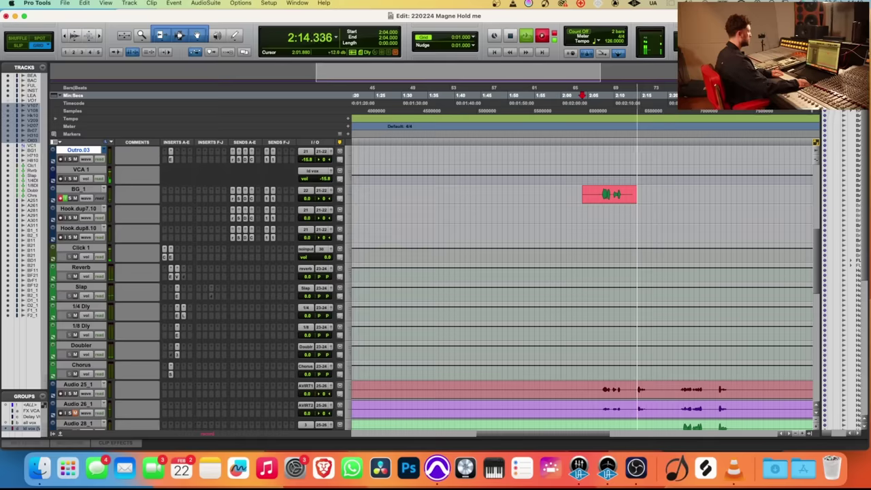
scroll(497, 282, right, 5)
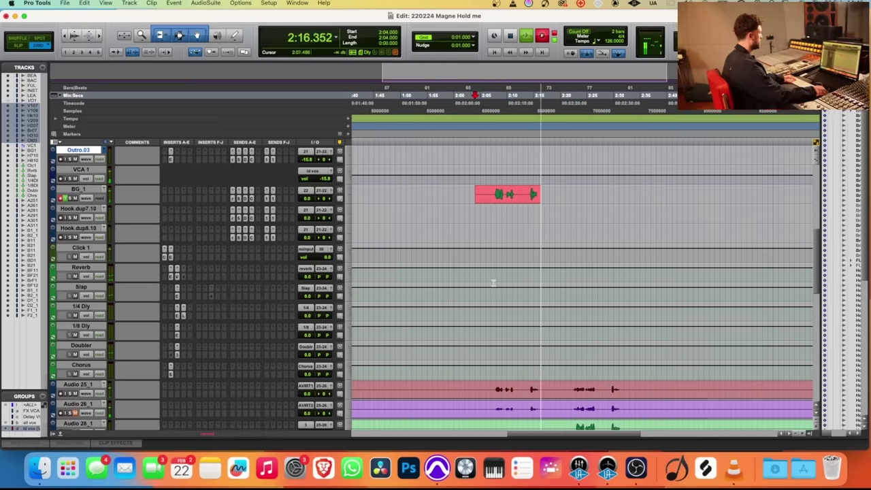
scroll(491, 283, right, 1)
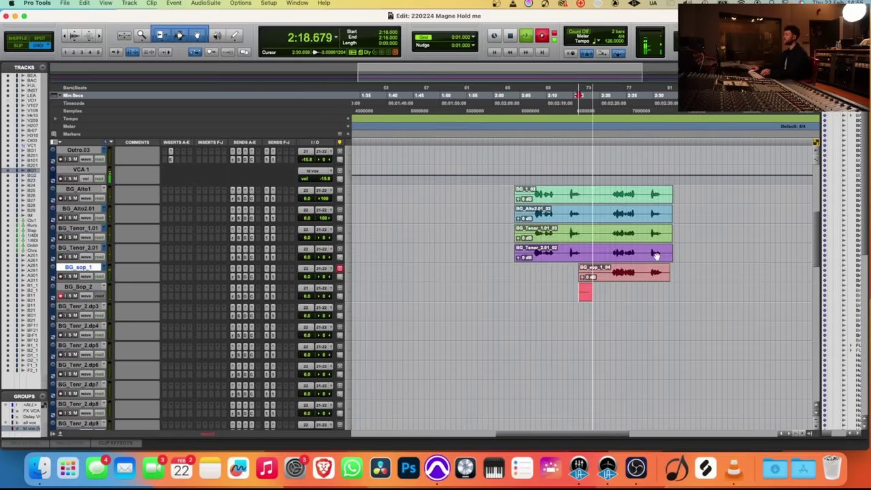
scroll(656, 255, down, 2)
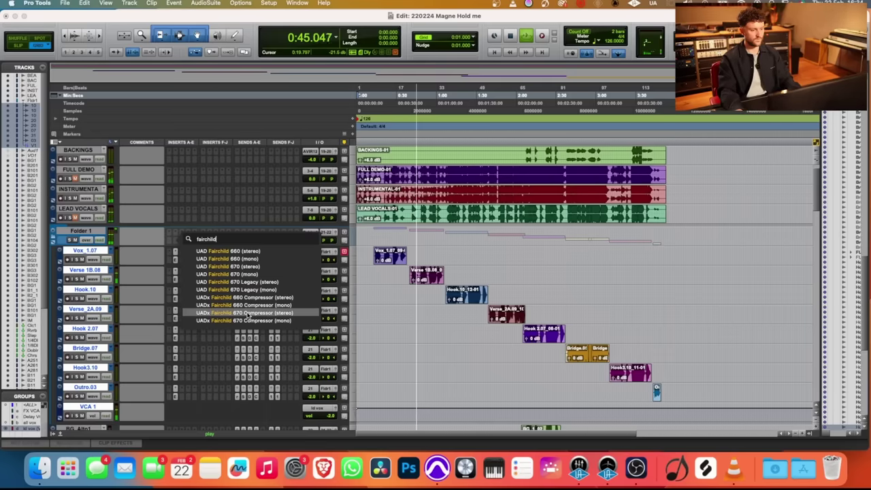
Insert the UADx Fairchild 670 Compressor (stereo) on the Folder 1 track and close its window.
click(247, 314)
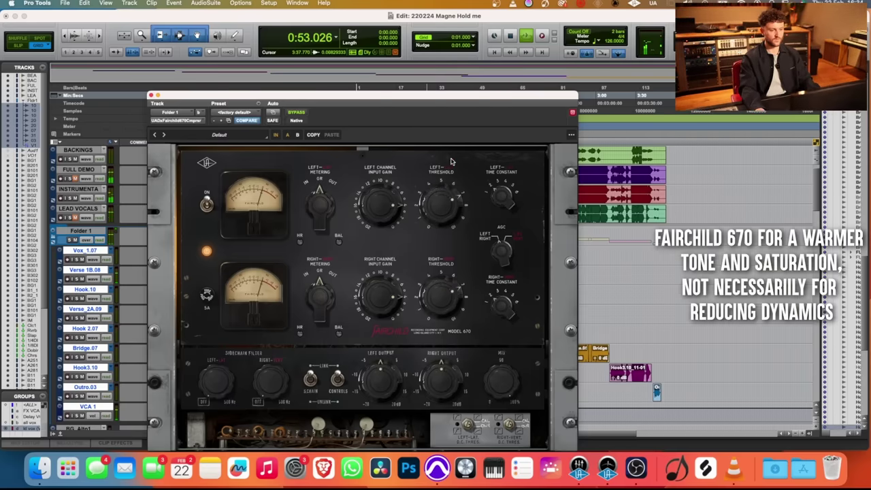
drag(306, 98, 457, 40)
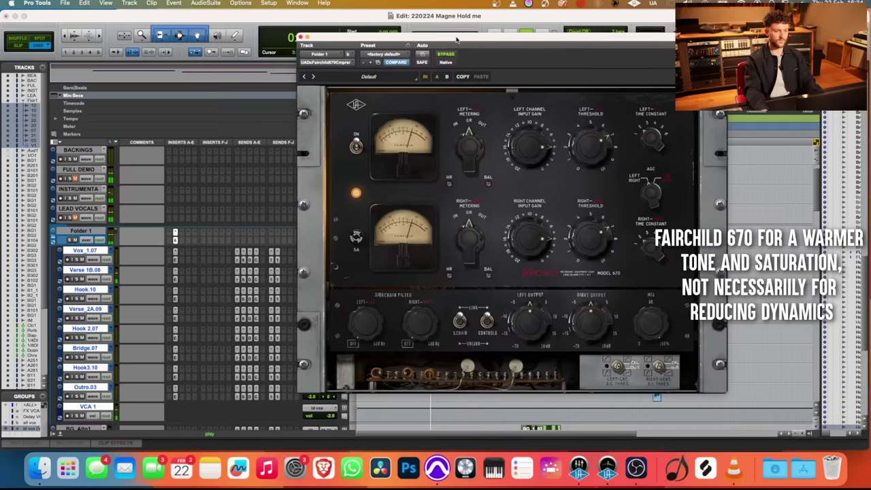
click(301, 37)
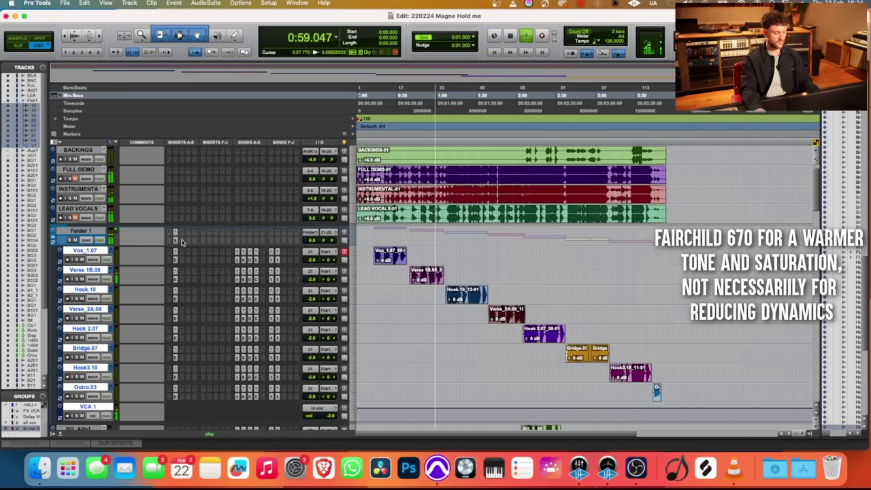
Insert the UADx 1176 Rev A Compressor (stereo) on Folder 1 and dial in its gain and timing controls.
click(219, 242)
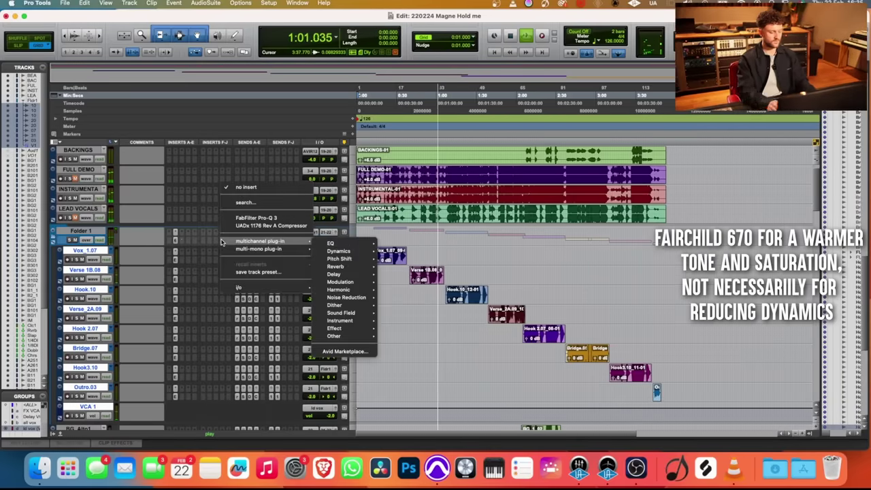
text(1176)
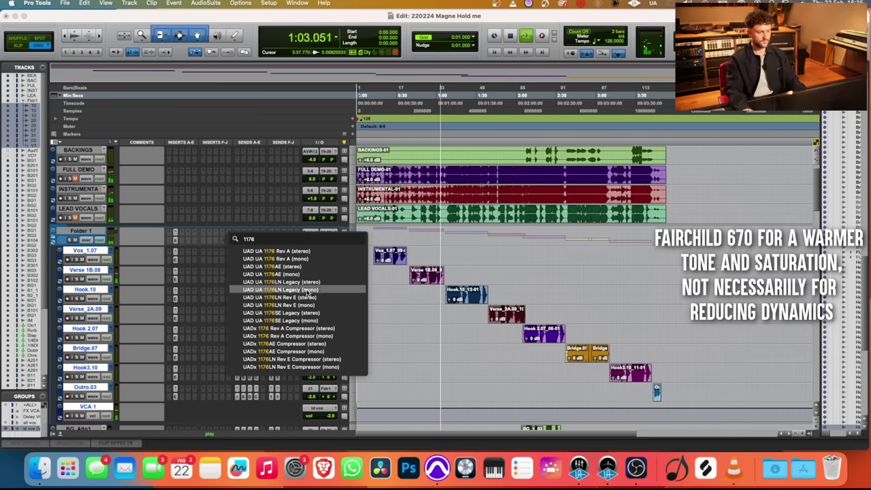
click(305, 330)
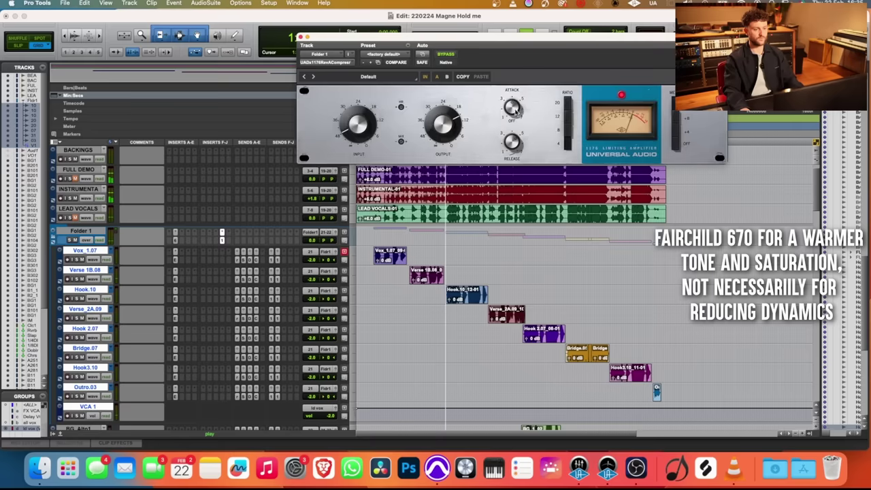
drag(520, 102, 519, 146)
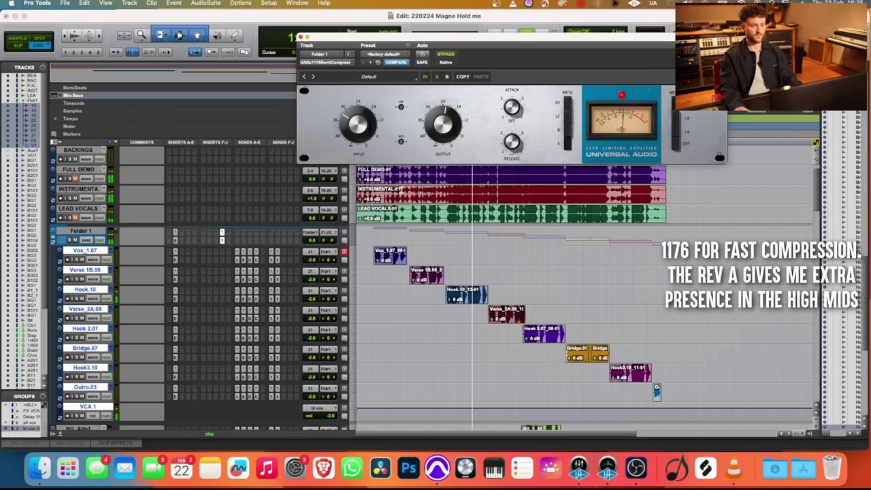
Compare the lead vocals with the 1176 compressor bypassed and active, and close the plug-in.
click(446, 54)
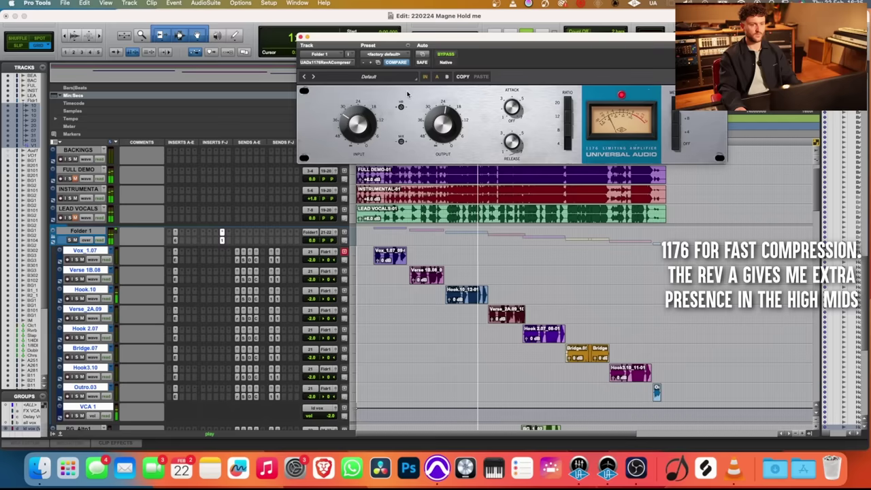
click(444, 56)
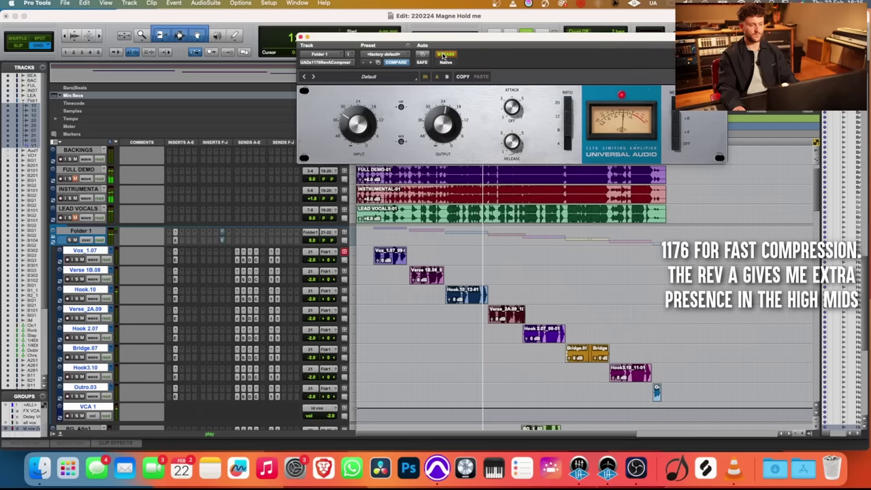
click(300, 37)
Insert soothe2 on Folder 1, with its low cut at 67 Hz and depth at 2.1.
click(209, 246)
click(441, 189)
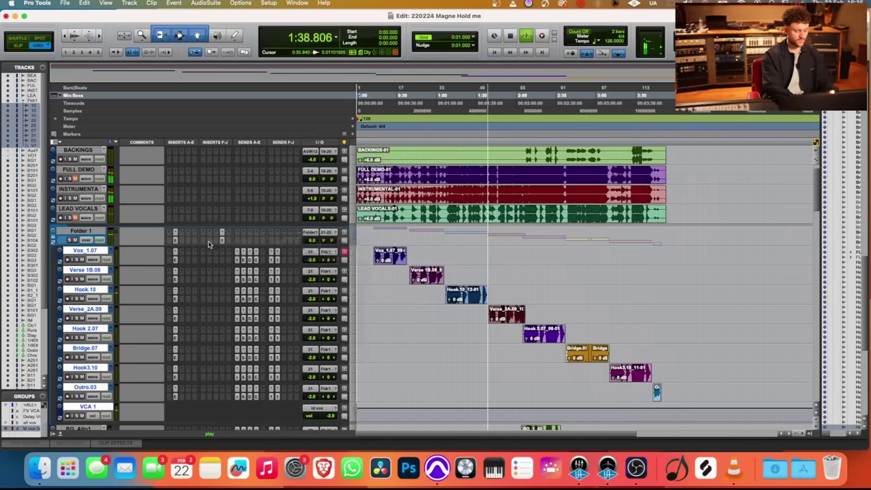
drag(462, 177, 412, 178)
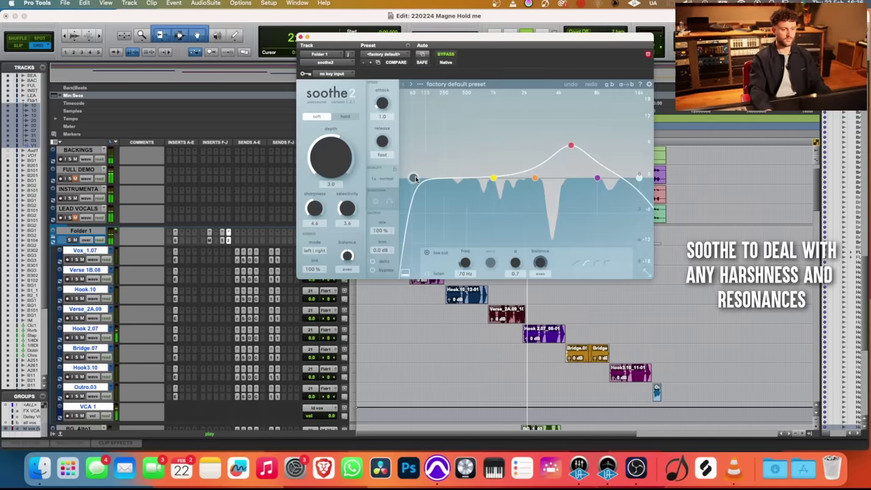
drag(338, 142, 340, 153)
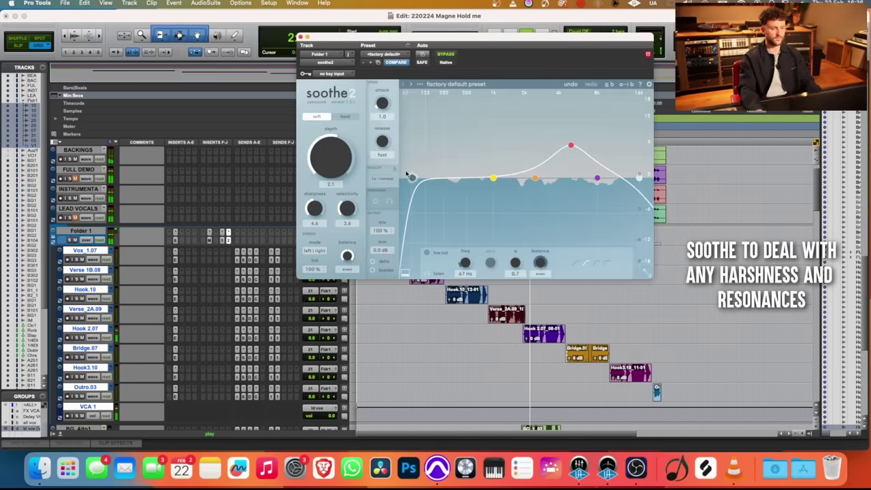
Set soothe2's real-time resolution to ultra and move band 3 to about 3.2 kHz with 4.7 dB sensitivity.
click(382, 179)
click(440, 187)
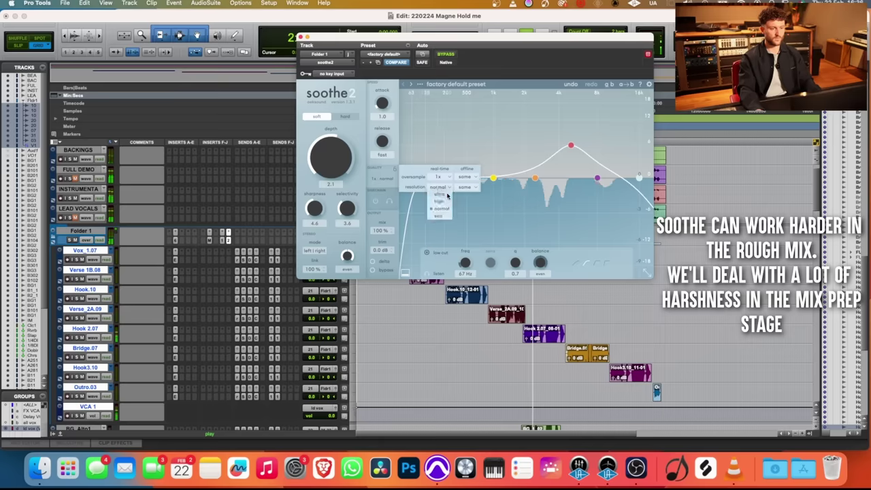
drag(572, 145, 554, 151)
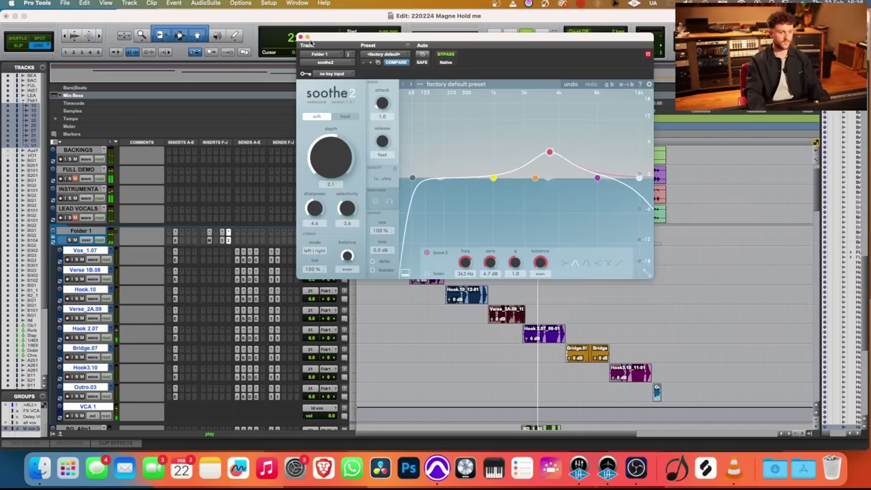
click(300, 37)
Copy the third effects send from the BG_outrohkD1L track to the outro hk B 2_1 track.
scroll(179, 311, down, 15)
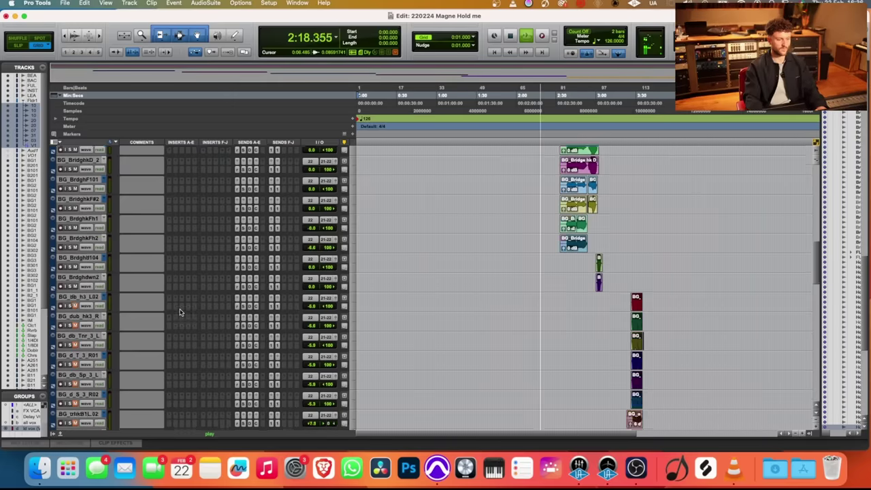
scroll(260, 302, up, 3)
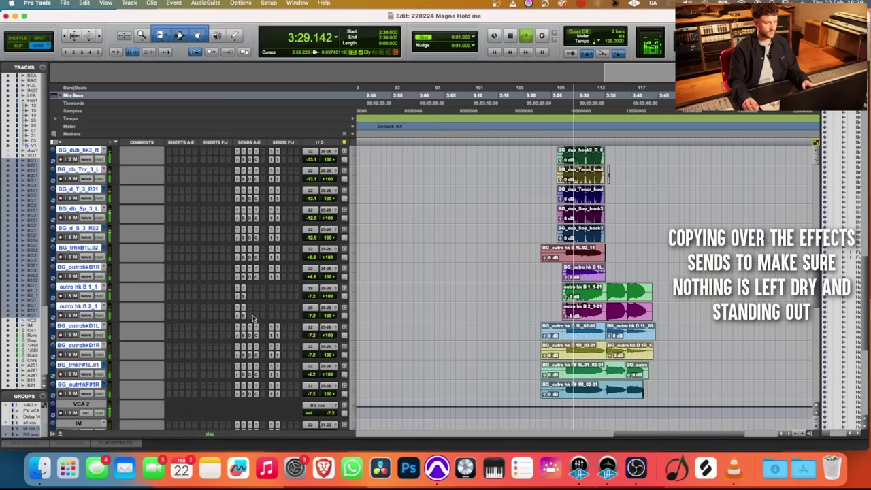
drag(250, 337, 249, 320)
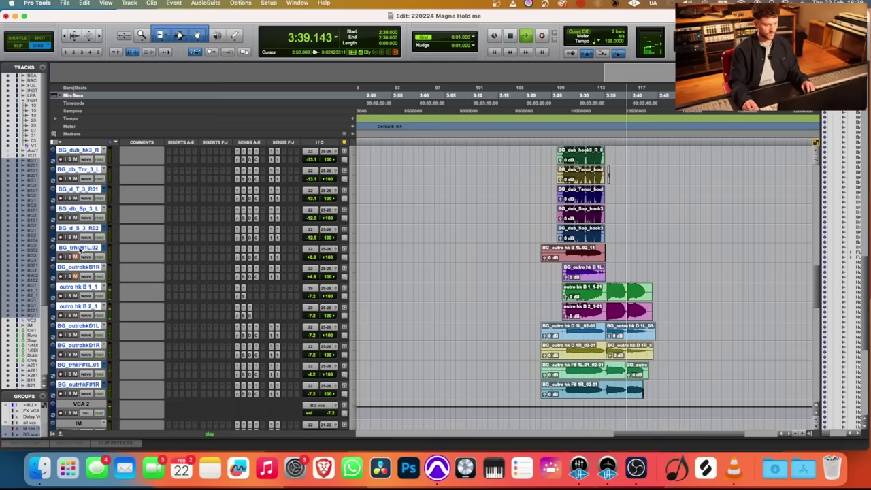
Select the muted BG_trhkB1L.02 and BG_outrohkB1R tracks and open their track options.
click(81, 247)
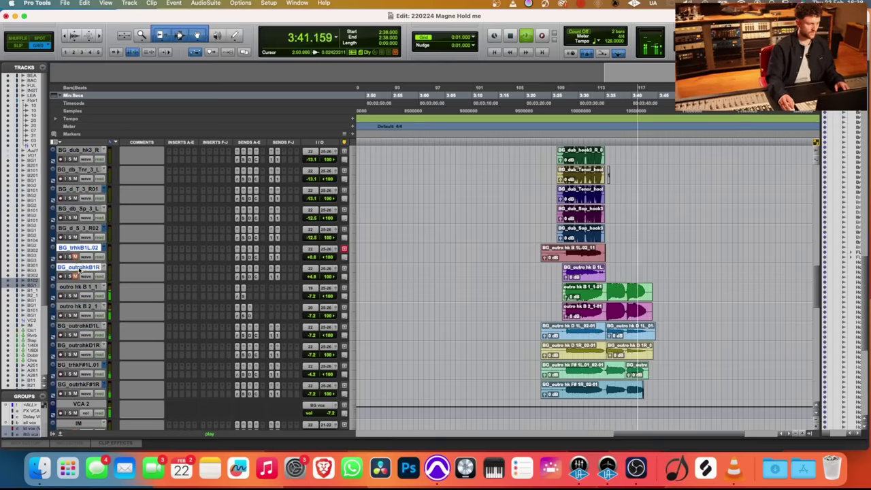
right_click(80, 267)
click(509, 298)
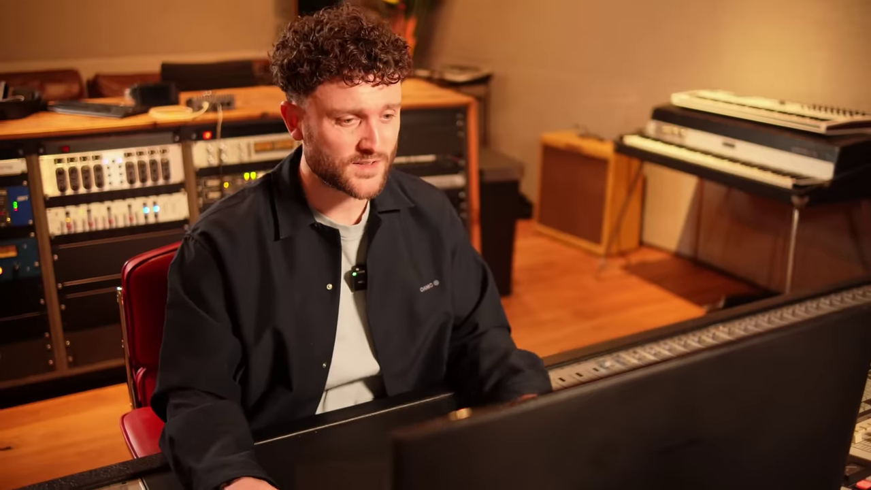